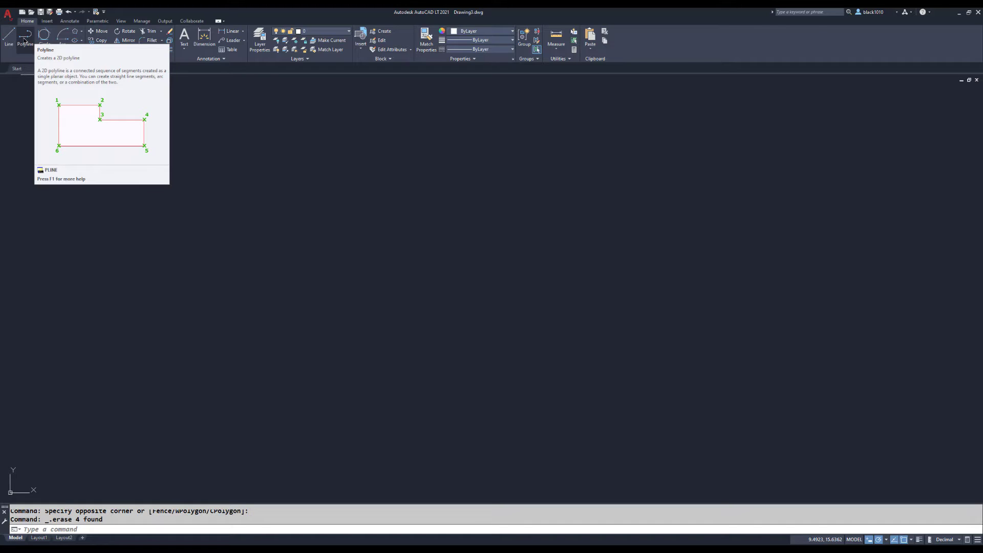
Step: Draw an open three-segment zigzag polyline with zero width in the middle of the drawing area
click(24, 39)
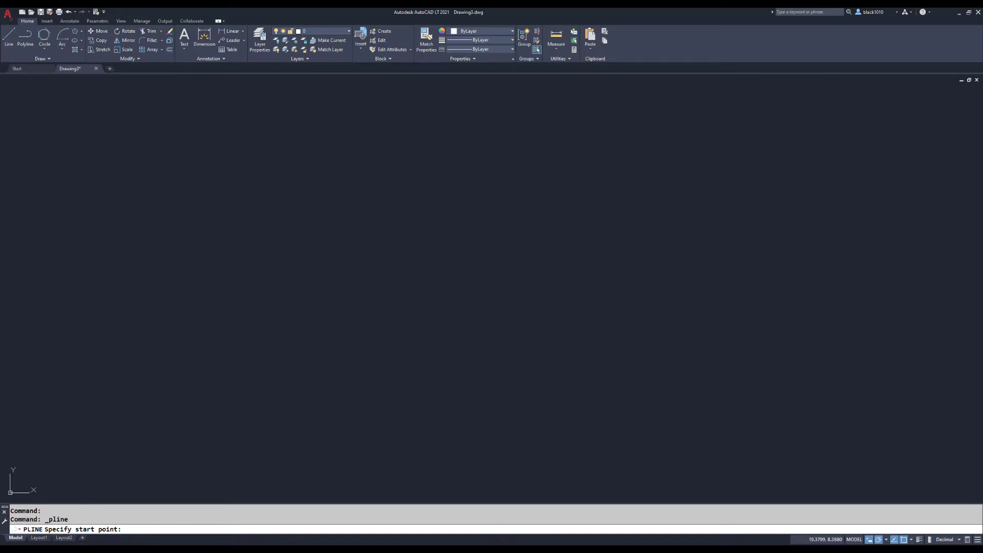
click(317, 274)
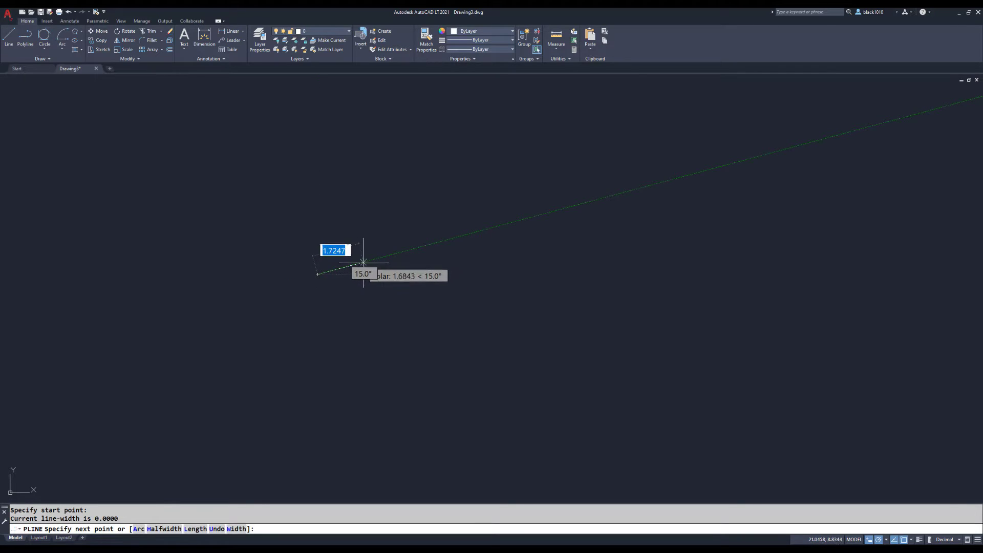
click(370, 228)
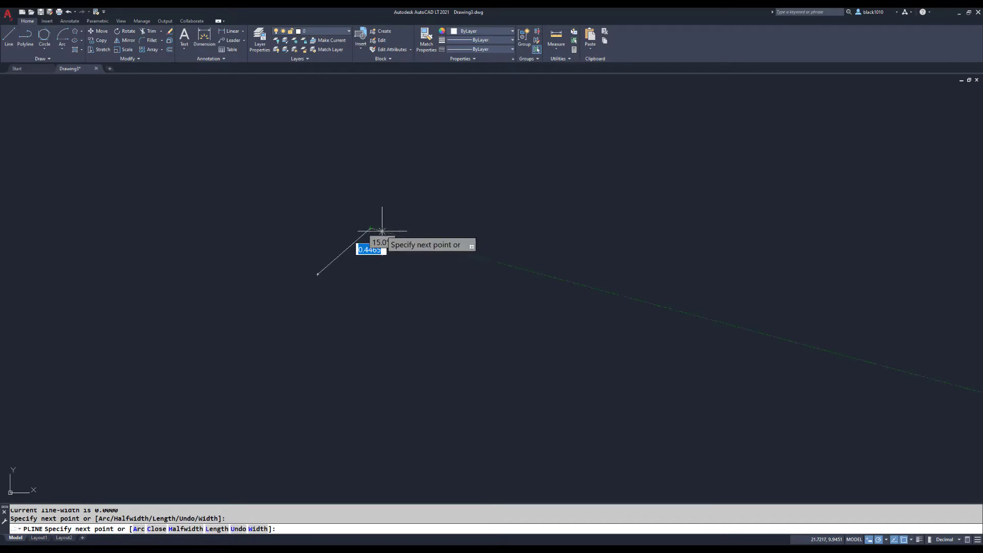
click(475, 263)
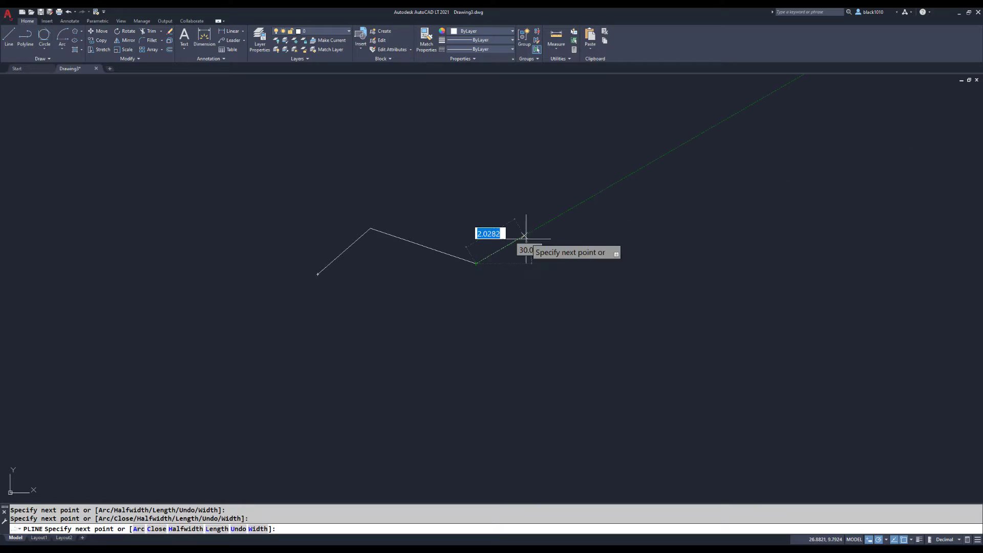
click(566, 211)
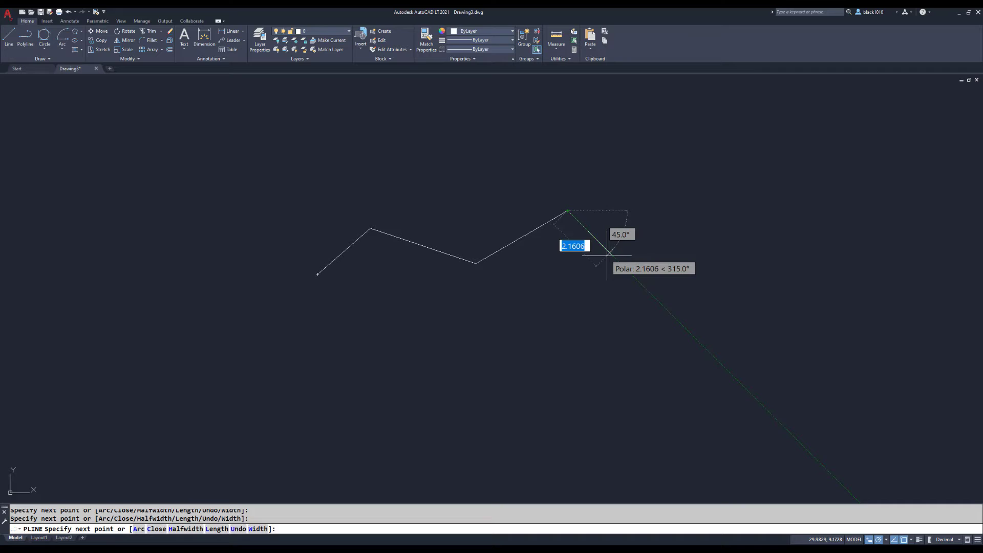
key(Return)
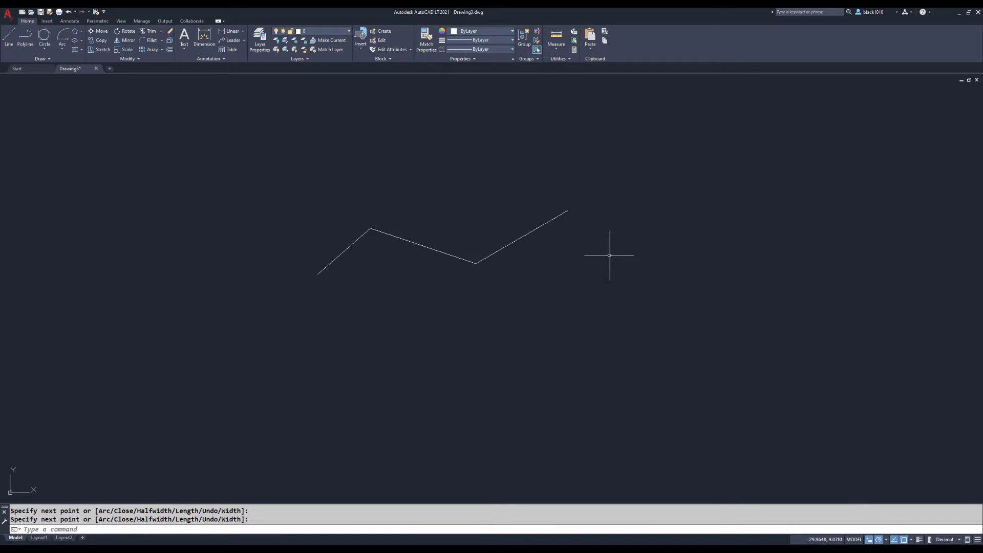
click(539, 226)
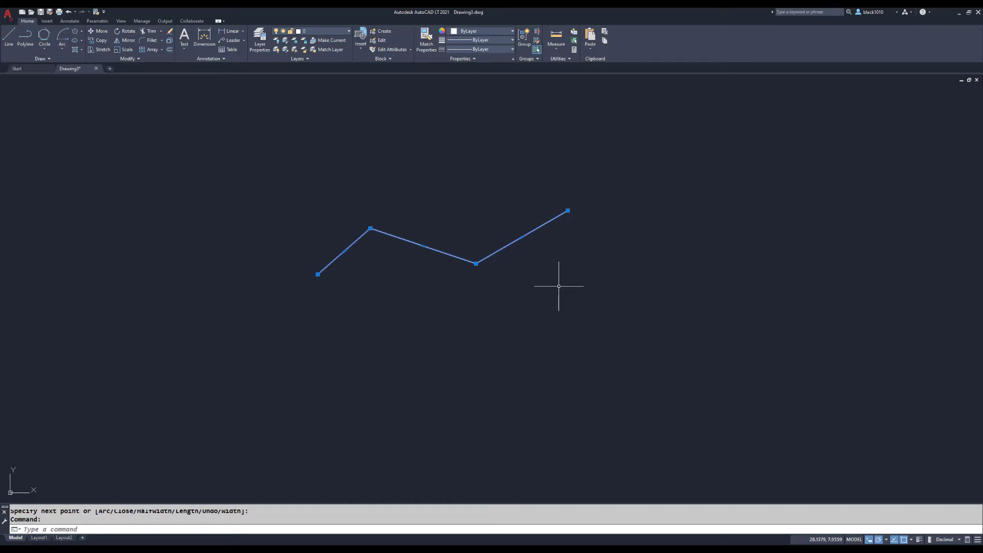
key(Escape)
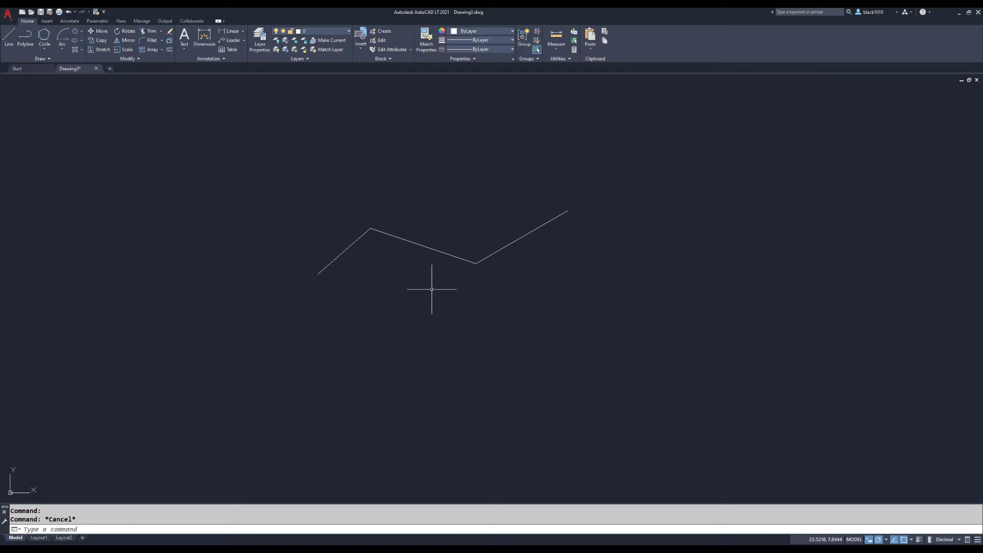
Step: Start a second polyline below the first one and set its starting and ending width to 0.25
text(plk)
key(BackSpace)
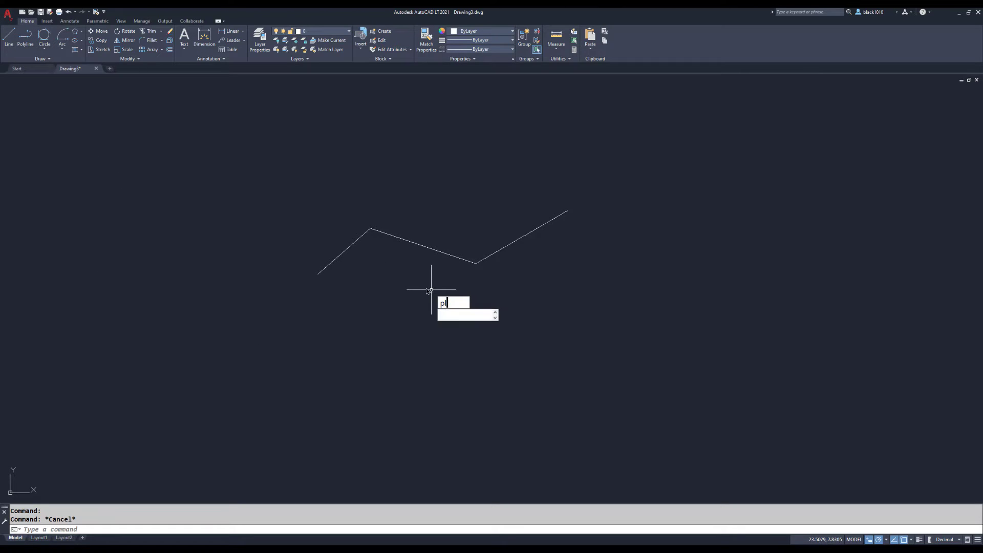
key(Return)
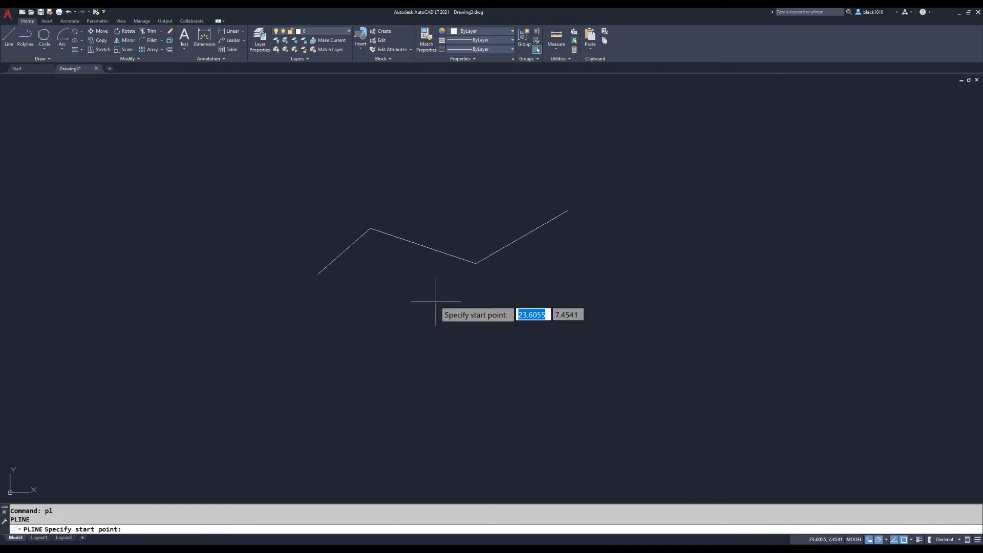
click(368, 353)
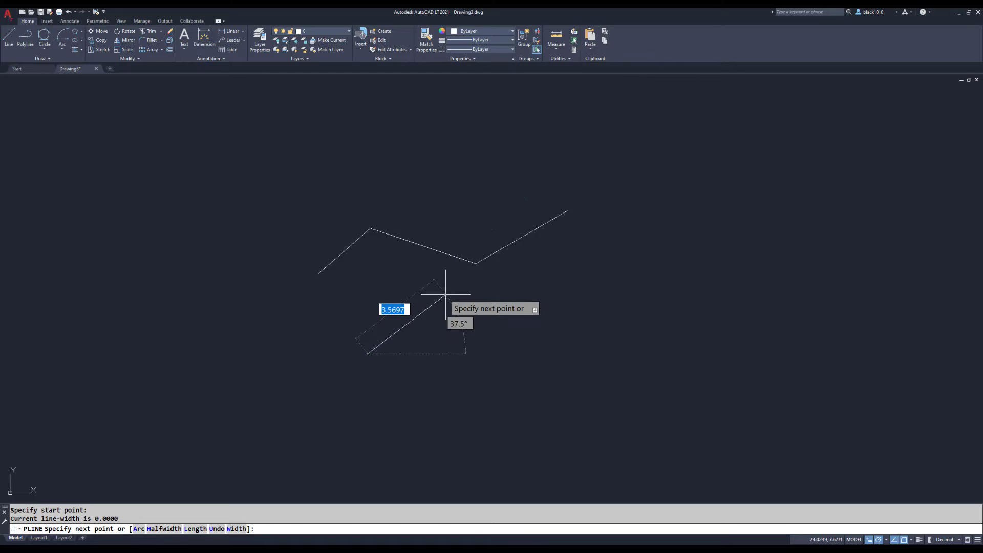
right_click(466, 297)
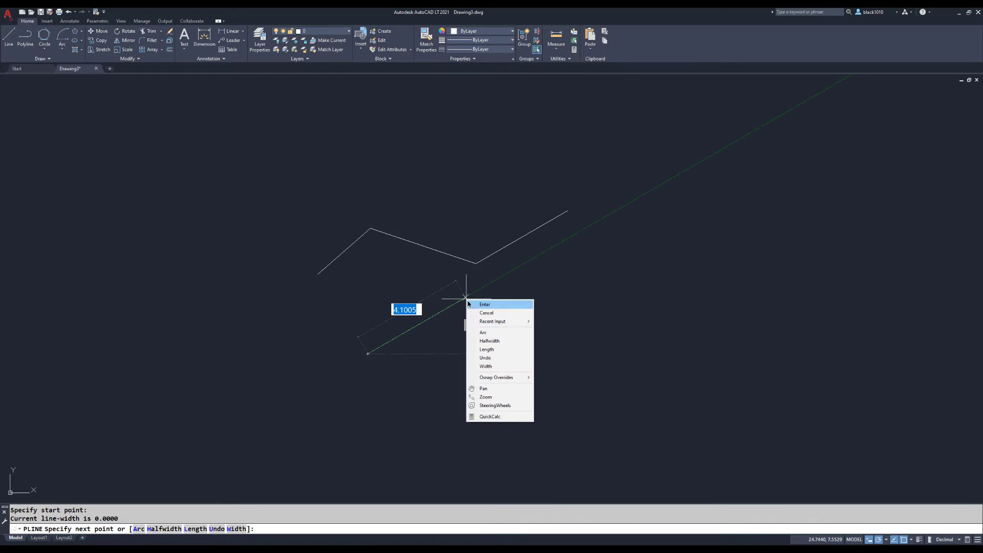
click(485, 367)
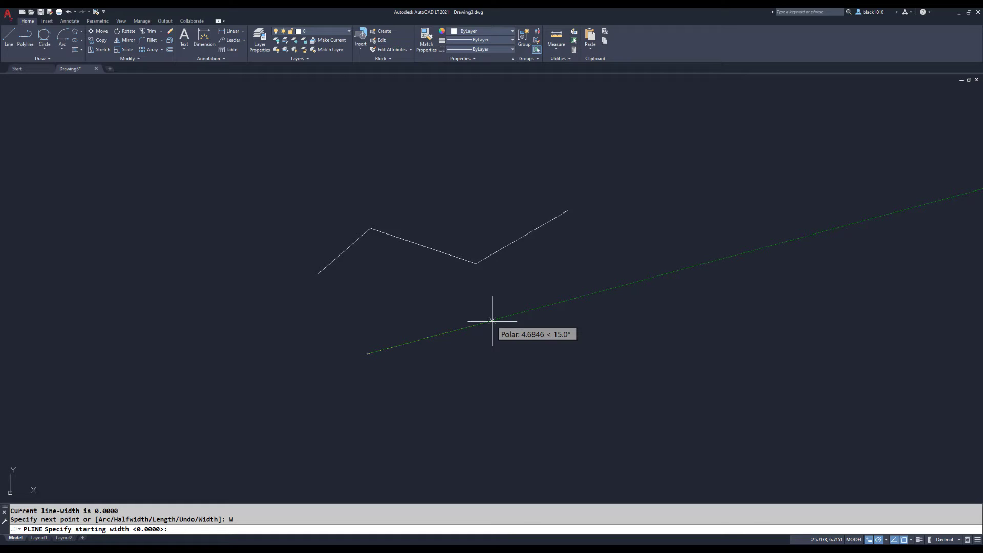
text(.25)
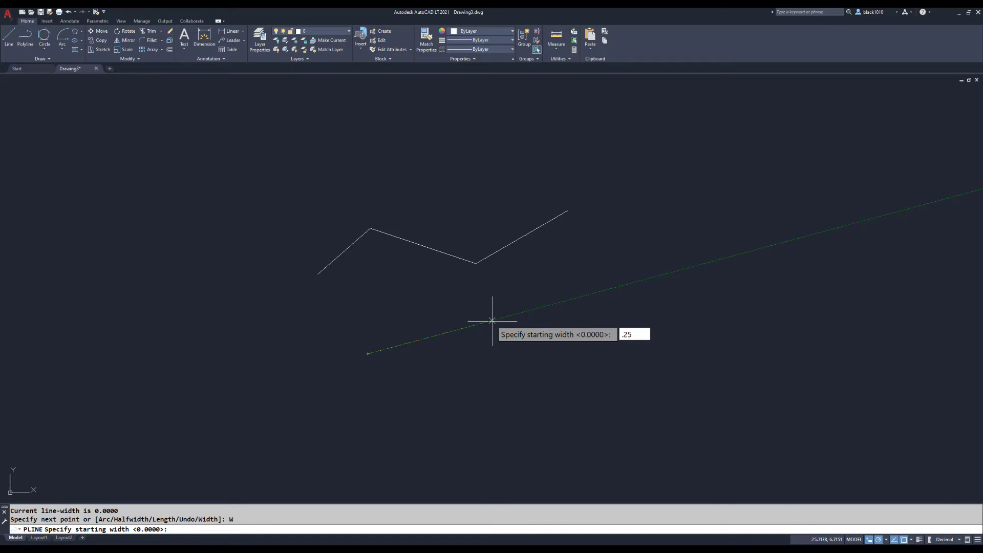
key(Return)
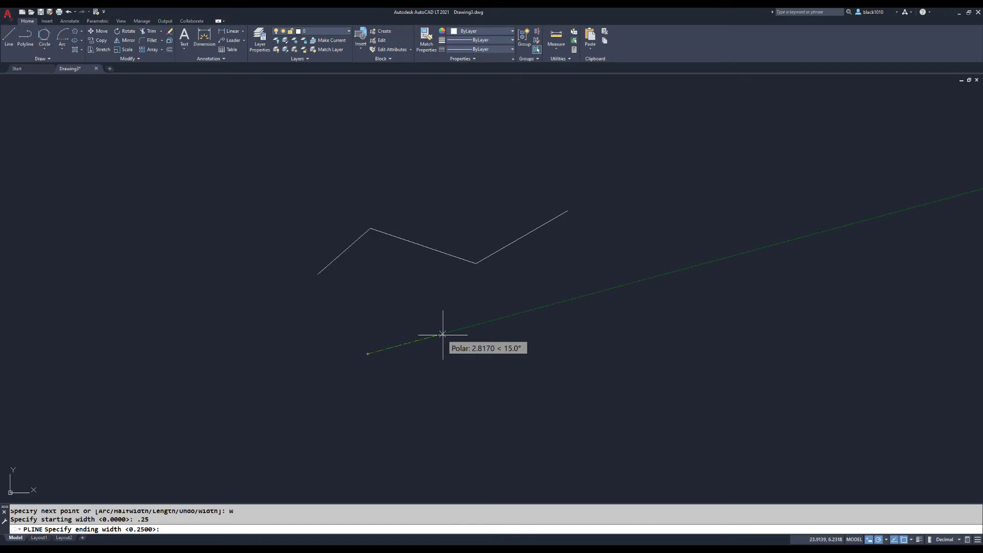
key(Return)
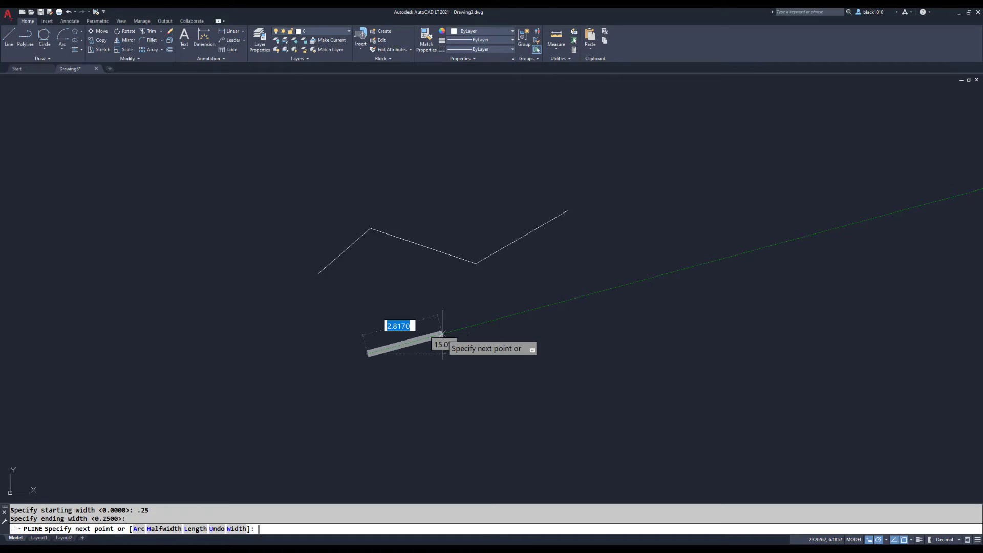
Step: Draw the thick polyline as three zigzag segments plus a short, nearly vertical fourth segment, and end it open
click(470, 314)
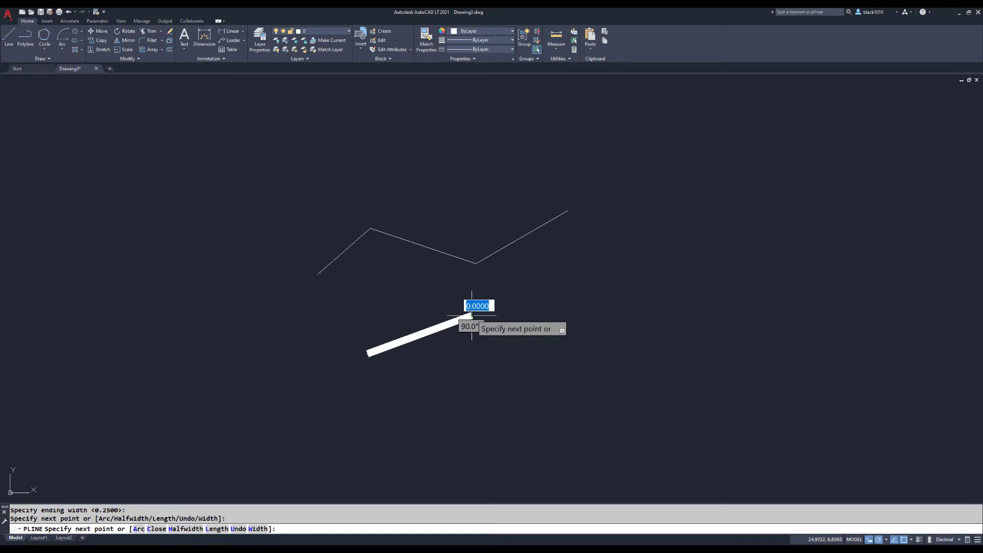
click(567, 352)
click(656, 318)
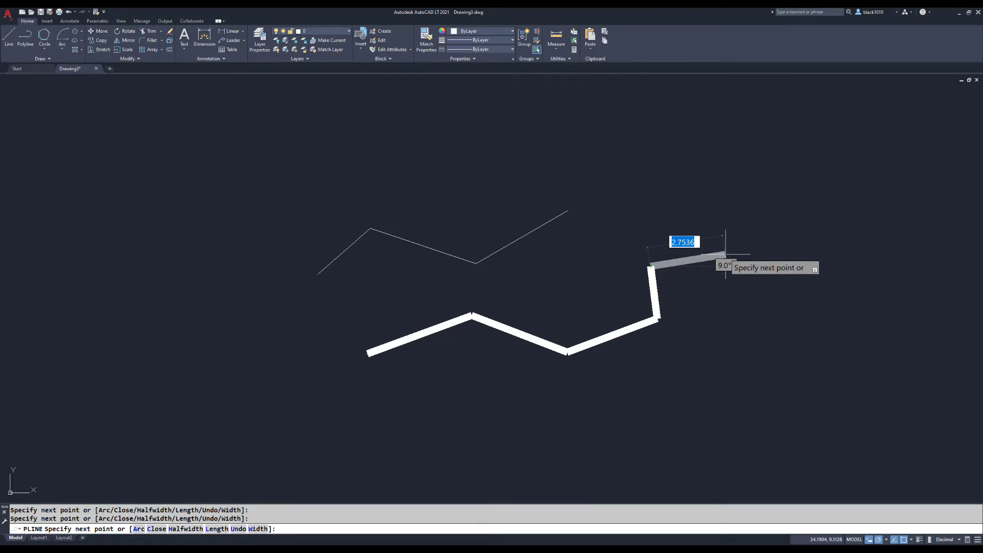
key(Return)
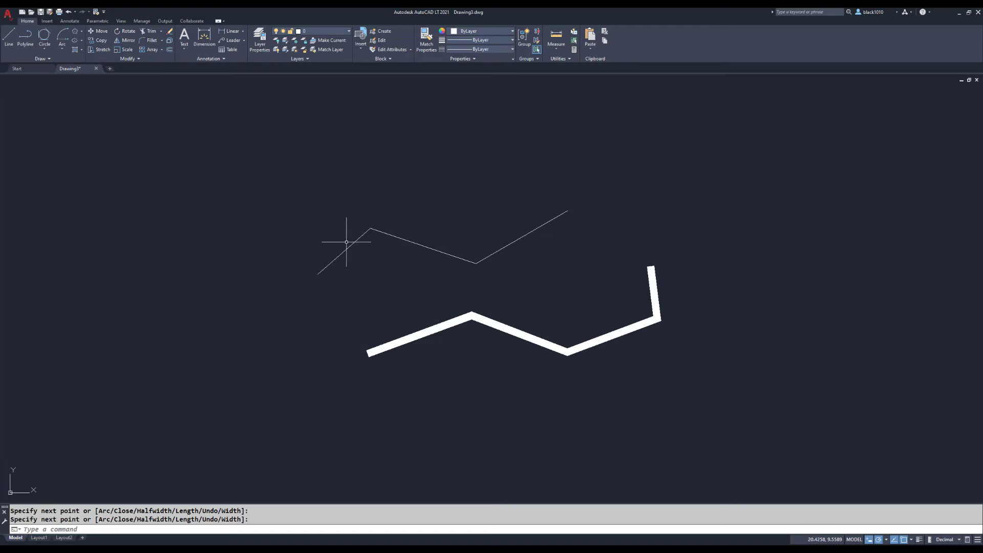
Step: Start another polyline to the left of the existing ones and set its starting and ending width to 0
text(PL)
key(Return)
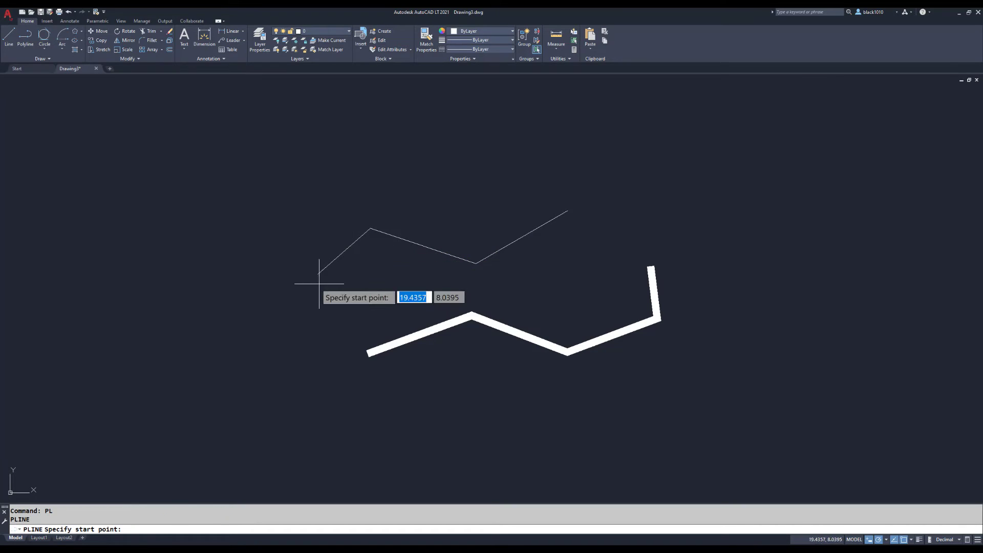
click(147, 260)
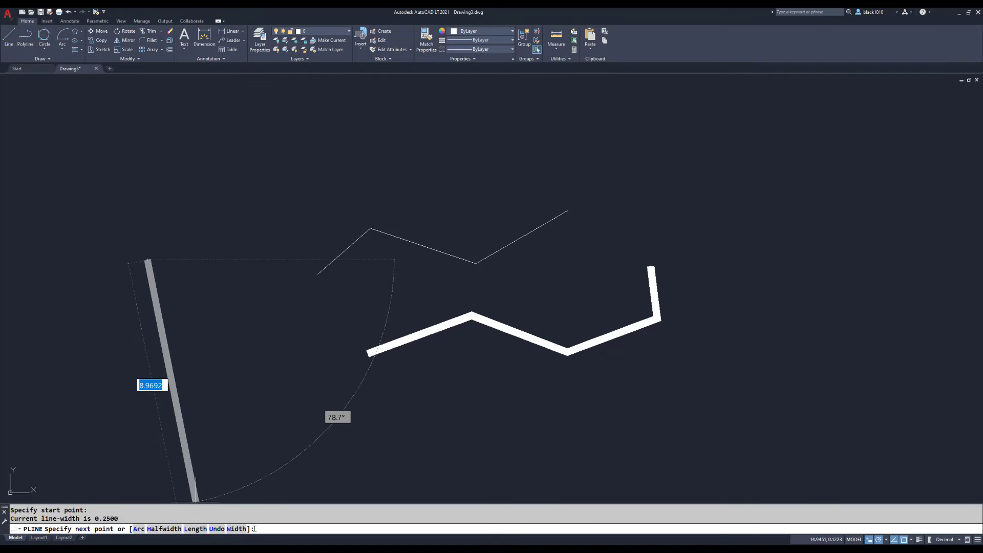
click(237, 528)
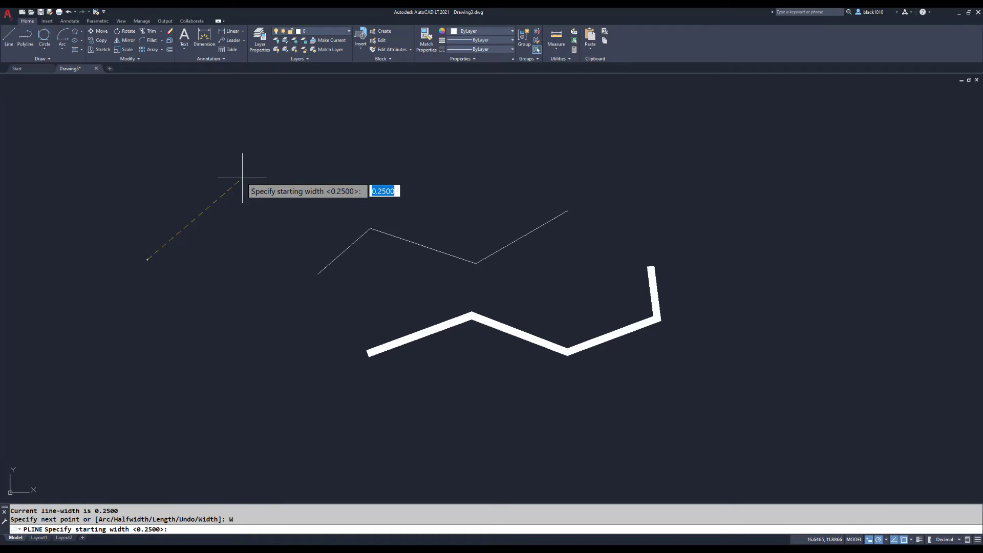
text(0)
key(Return)
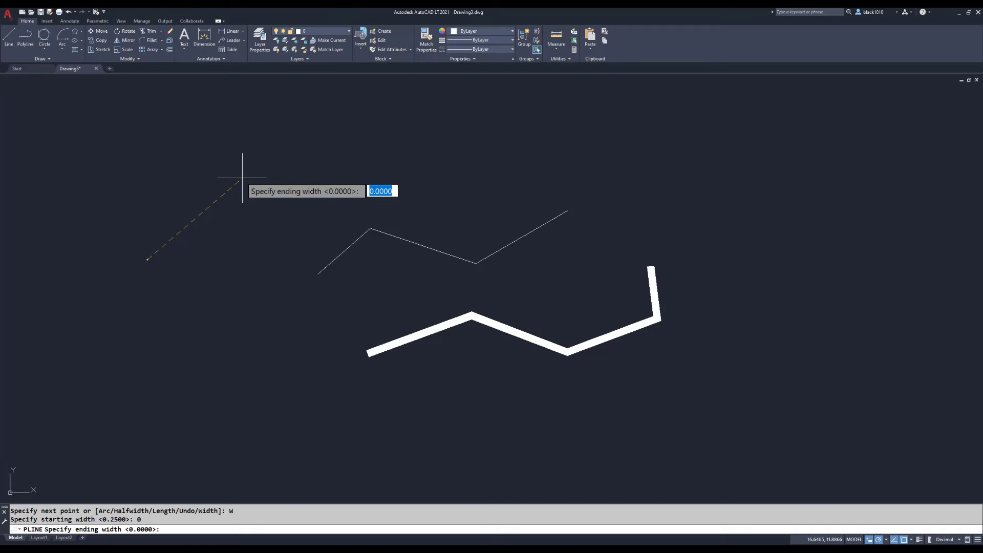
key(Return)
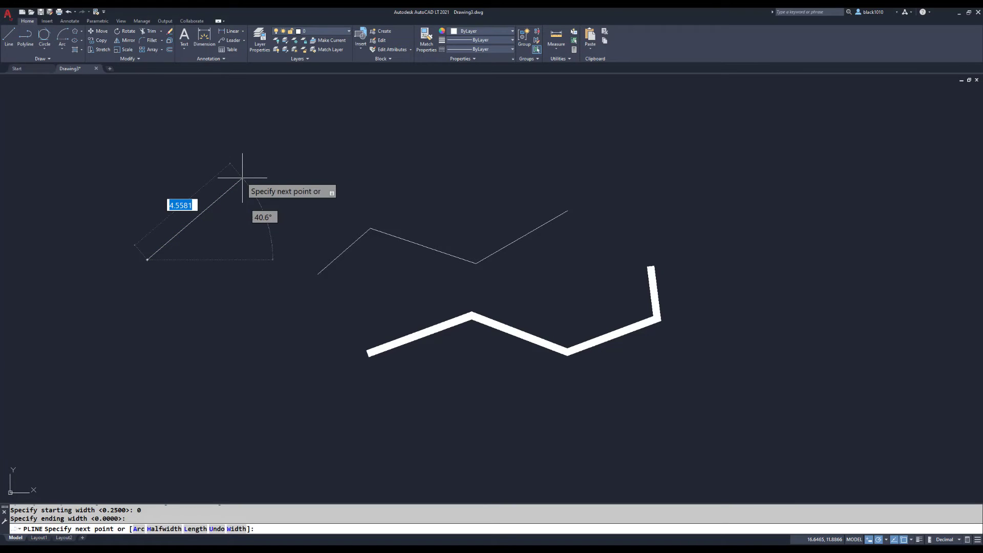
Step: Draw an irregular five-sided outline, first segment about 4.56 units long at 40.6°, and finish it with the Close option
click(242, 178)
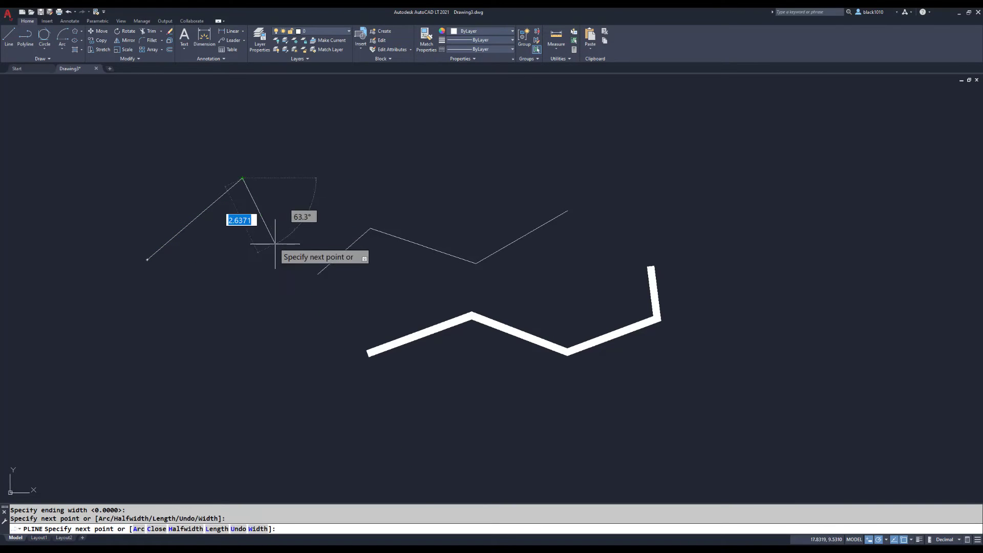
click(254, 373)
click(136, 365)
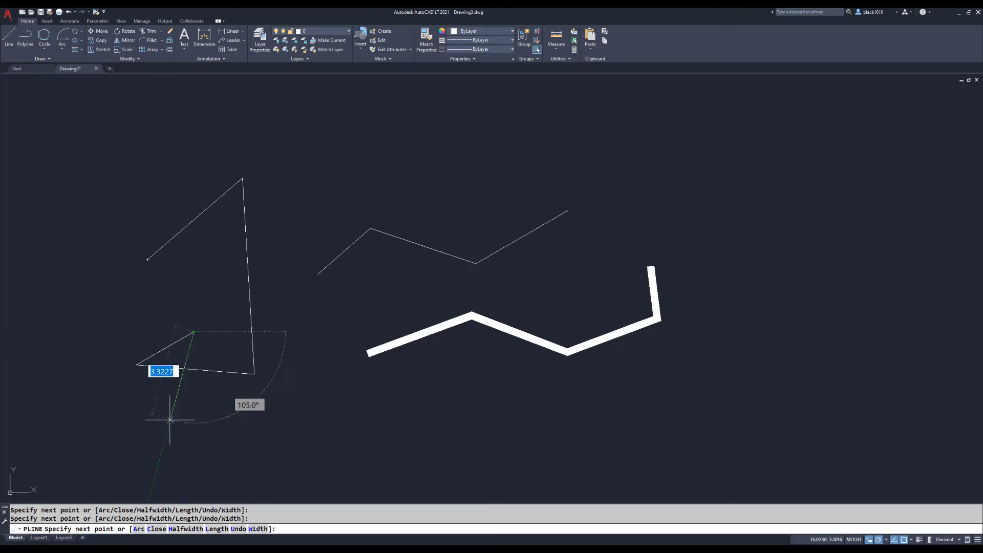
click(156, 528)
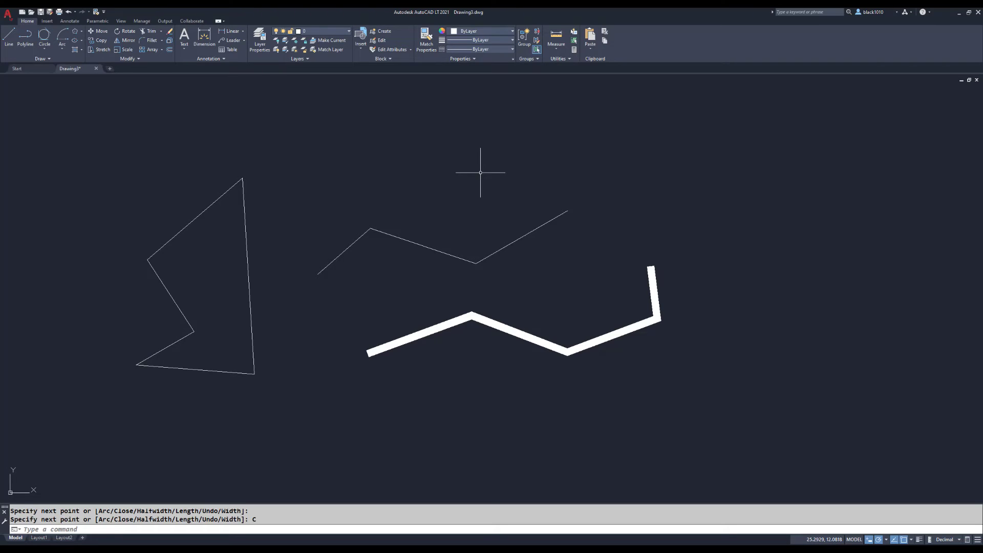
Step: Draw a four-sided polyline above the thick polyline's raised end, snapping its last point back onto the start point
text(pl)
key(Return)
click(640, 181)
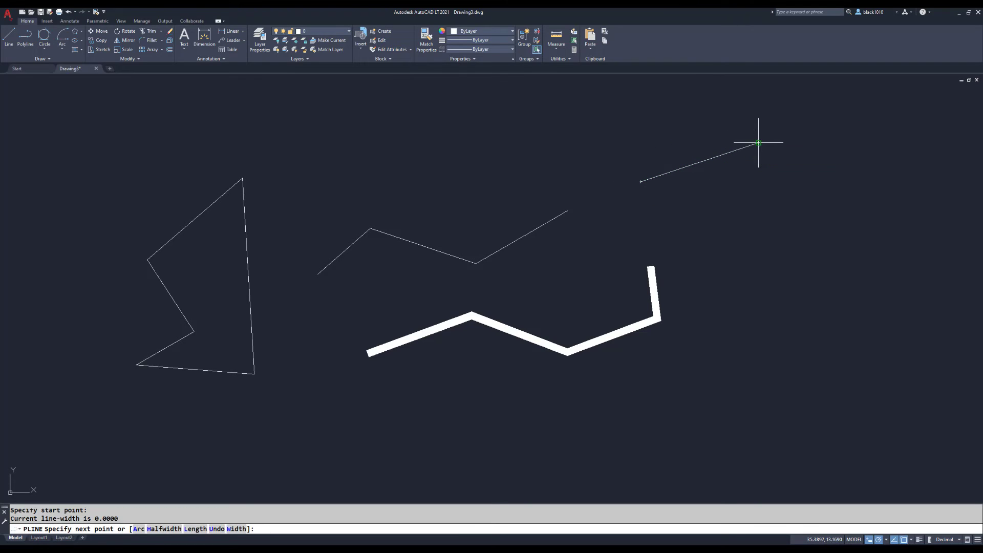
click(758, 143)
click(773, 223)
click(718, 254)
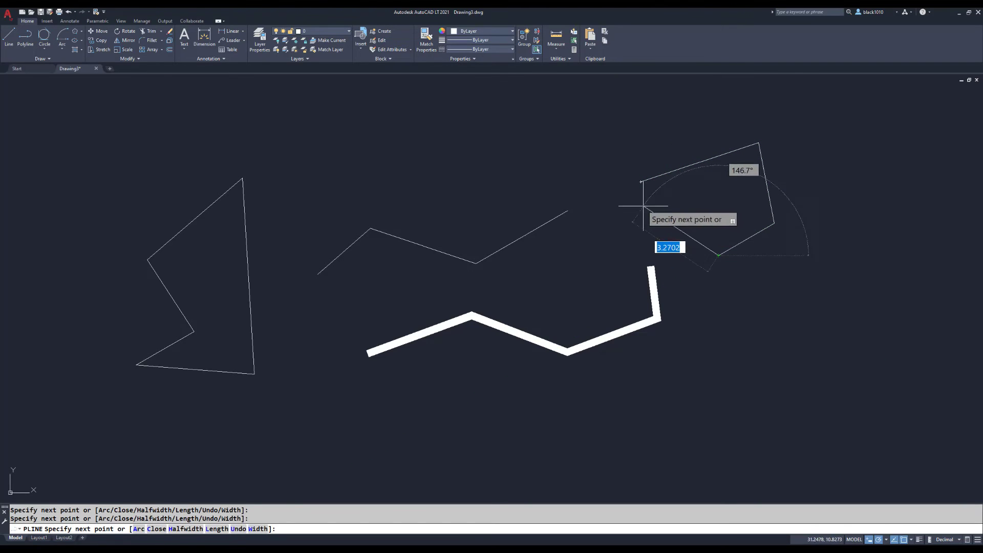
click(640, 181)
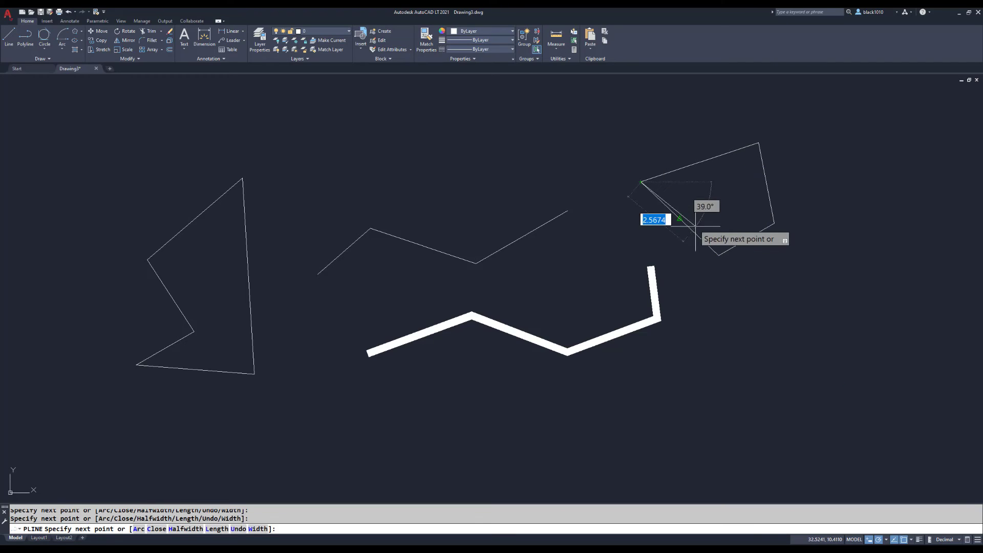
key(Return)
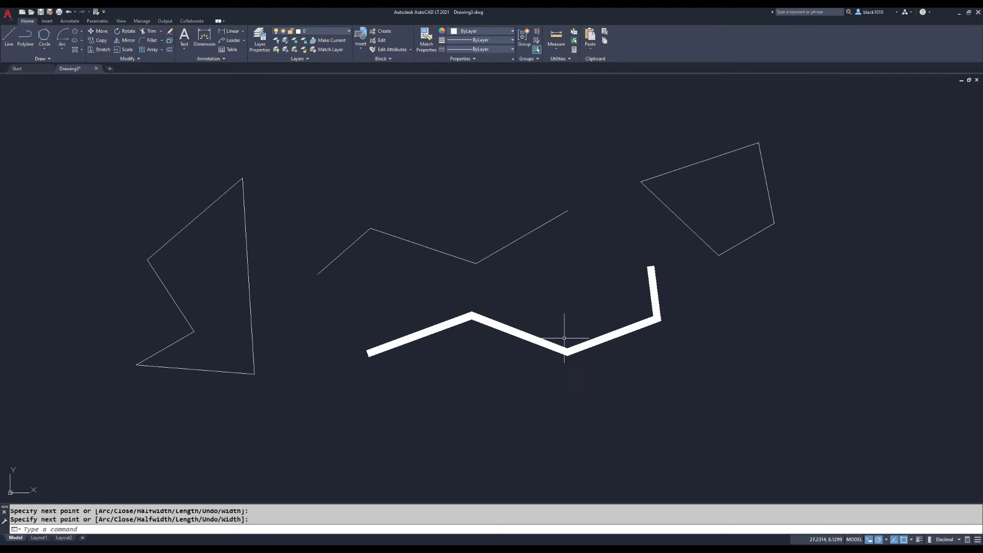
Step: Start a polyline above the thin open zigzag and set its starting and ending width to 0.25
click(29, 37)
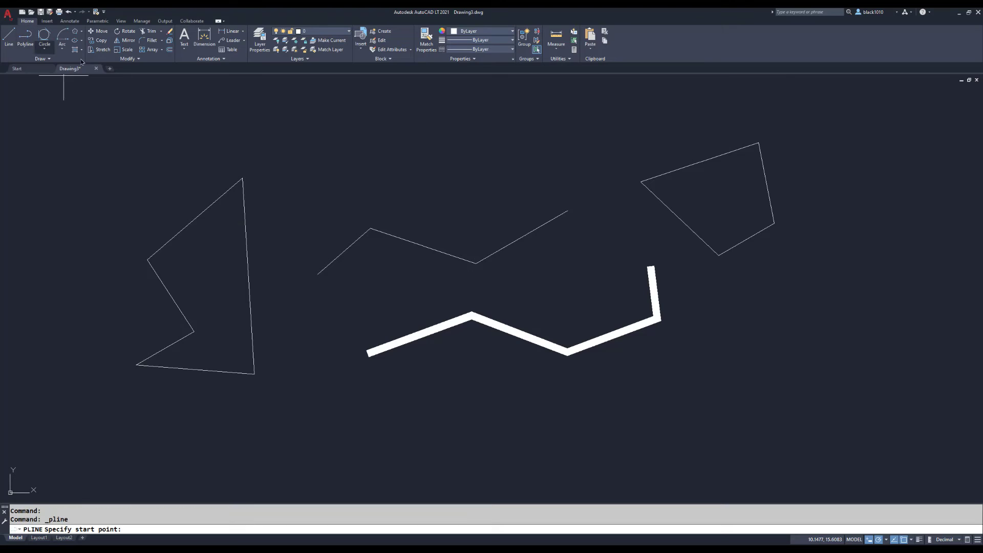
click(328, 172)
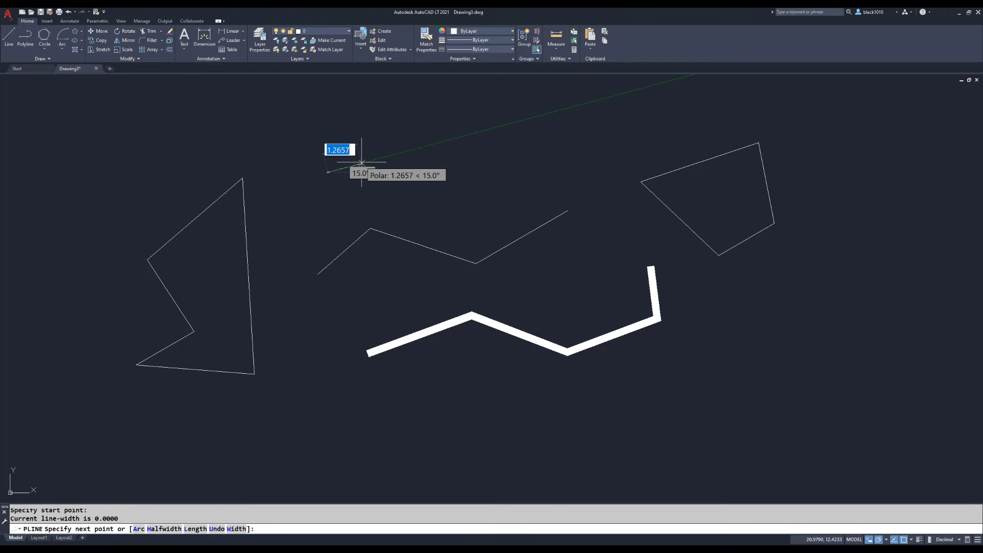
click(236, 529)
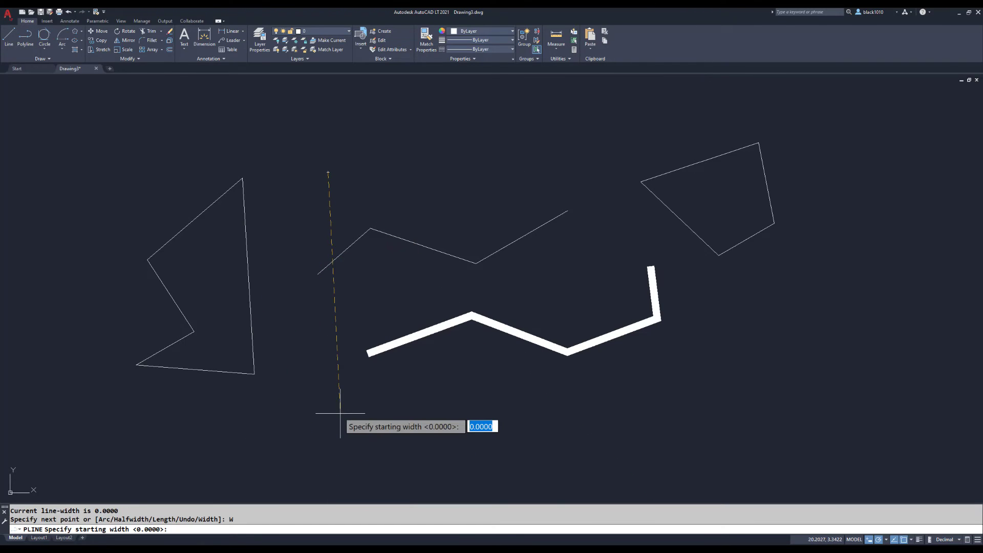
text(.25)
key(Return)
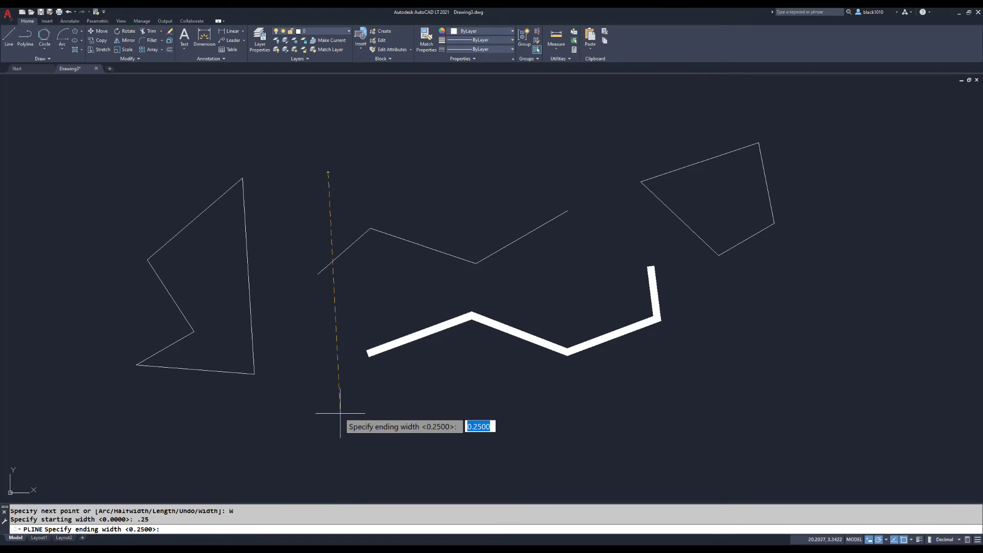
key(Return)
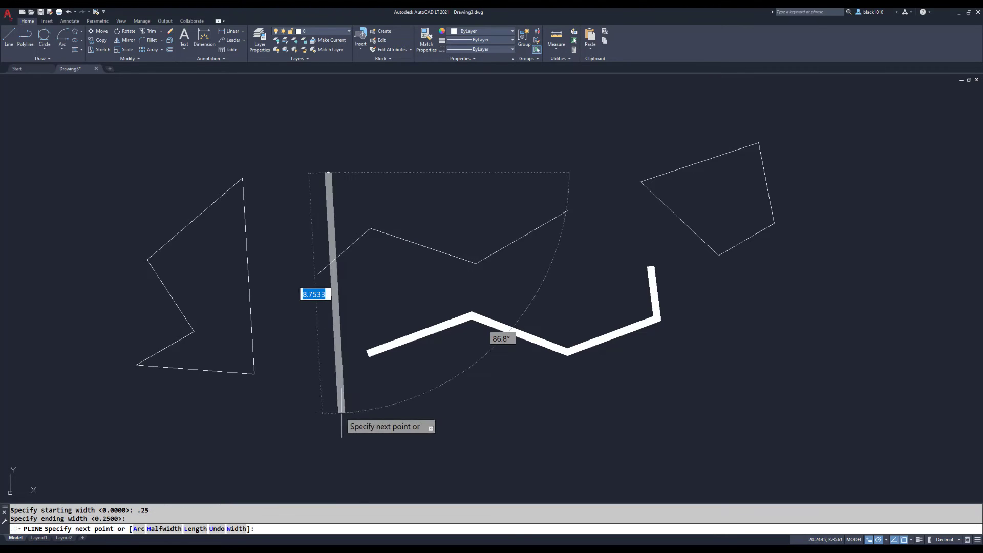
Step: Draw the thick polyline as a four-sided outline, snapping its last point onto the start point, and end it without the Close option
click(420, 101)
click(495, 154)
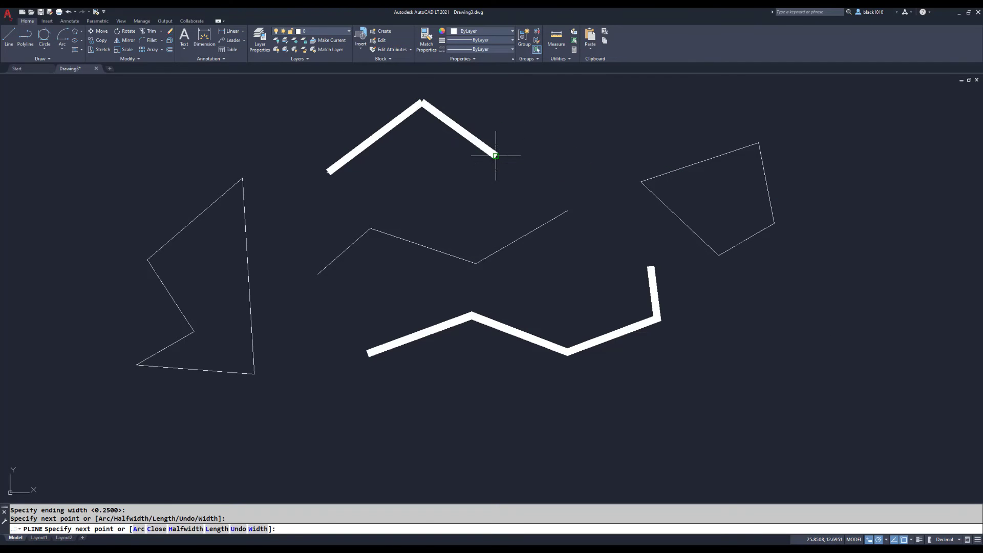
click(443, 207)
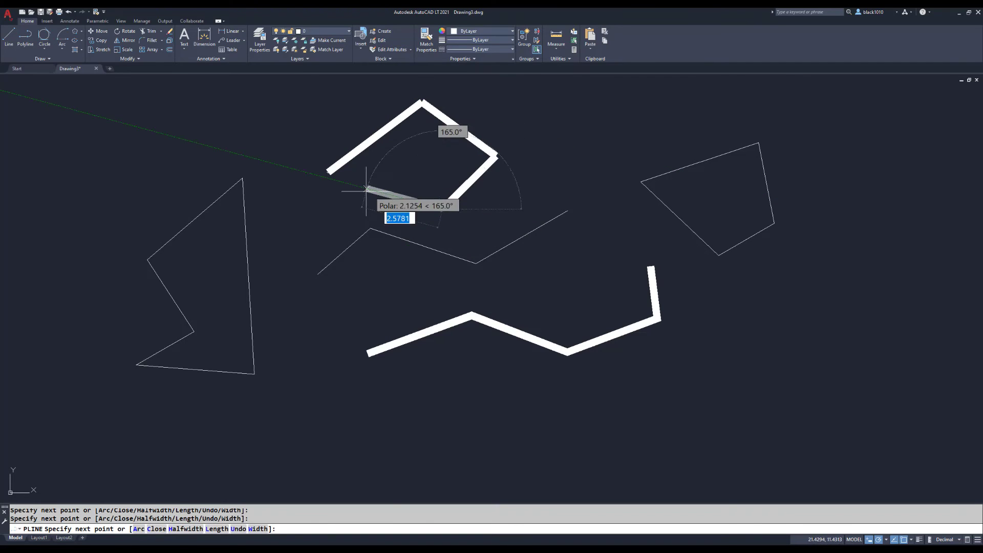
click(328, 173)
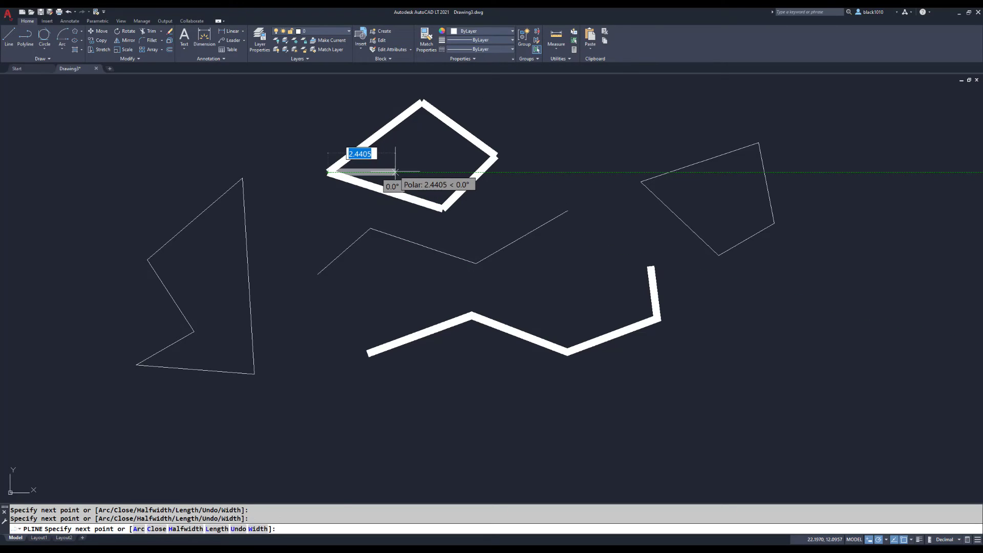
key(Return)
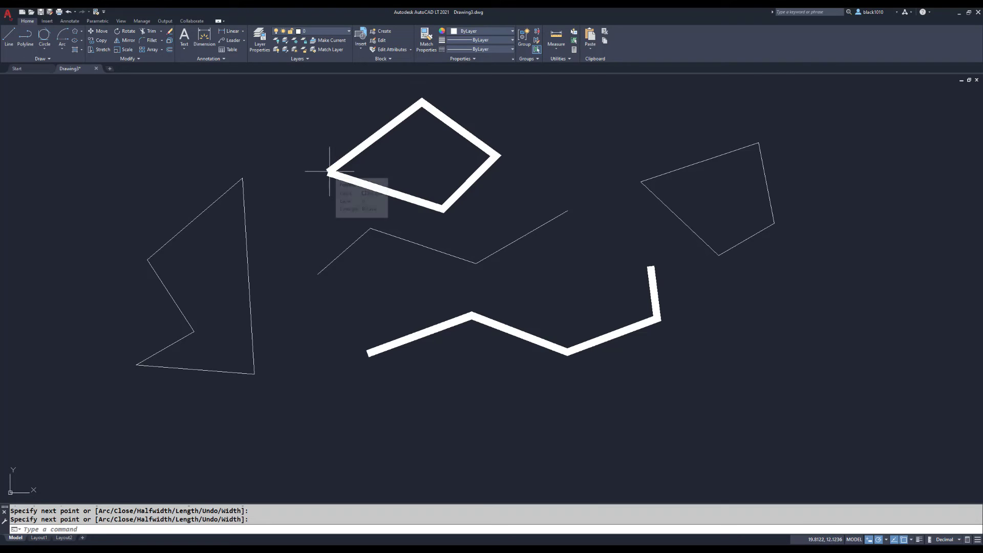
Step: Draw a second thick four-sided polyline to the right of the first thick outline, finishing its fourth side with the Close option
mouse_move(566, 285)
middle_down()
mouse_move(470, 263)
mouse_move(447, 300)
mouse_move(460, 304)
middle_up()
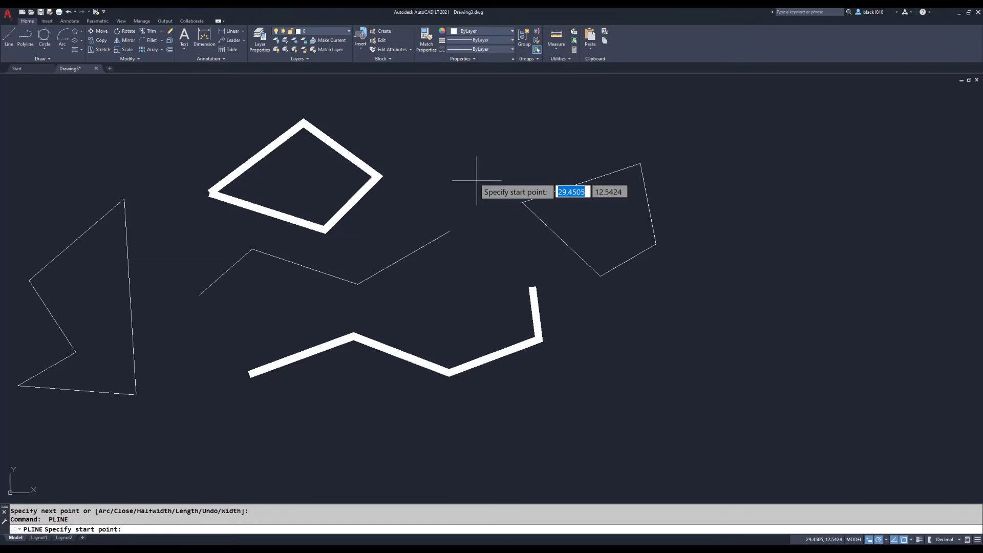
key(Return)
click(443, 151)
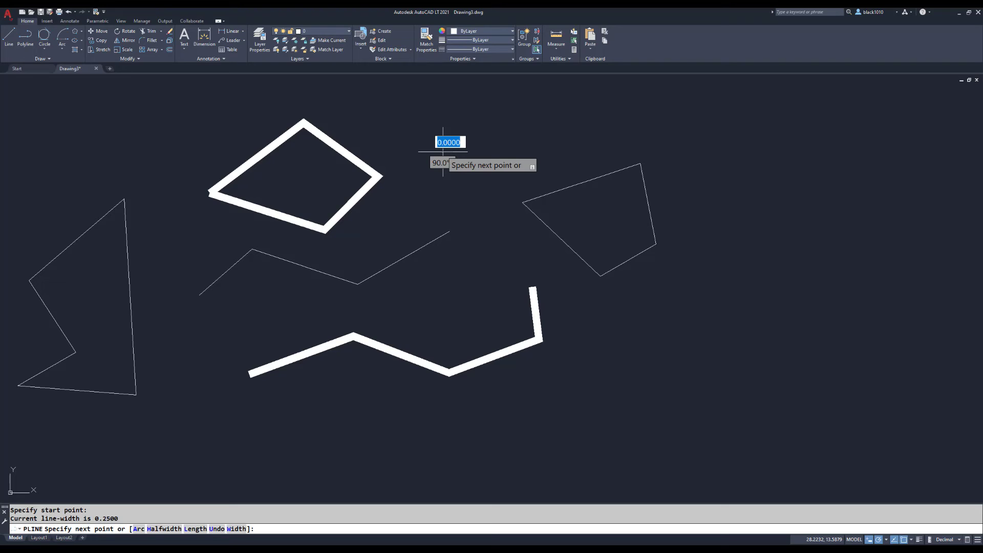
click(502, 116)
click(578, 145)
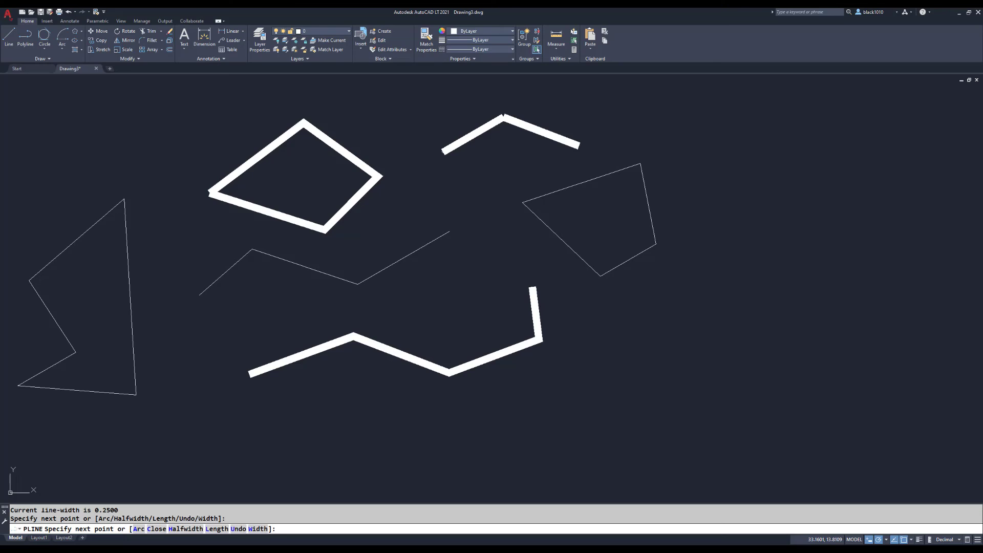
click(482, 187)
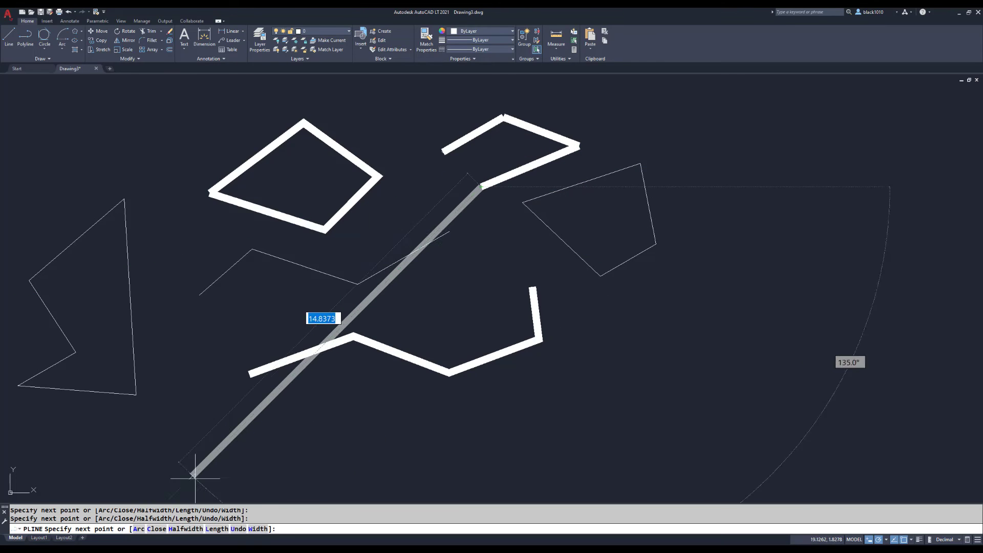
click(152, 530)
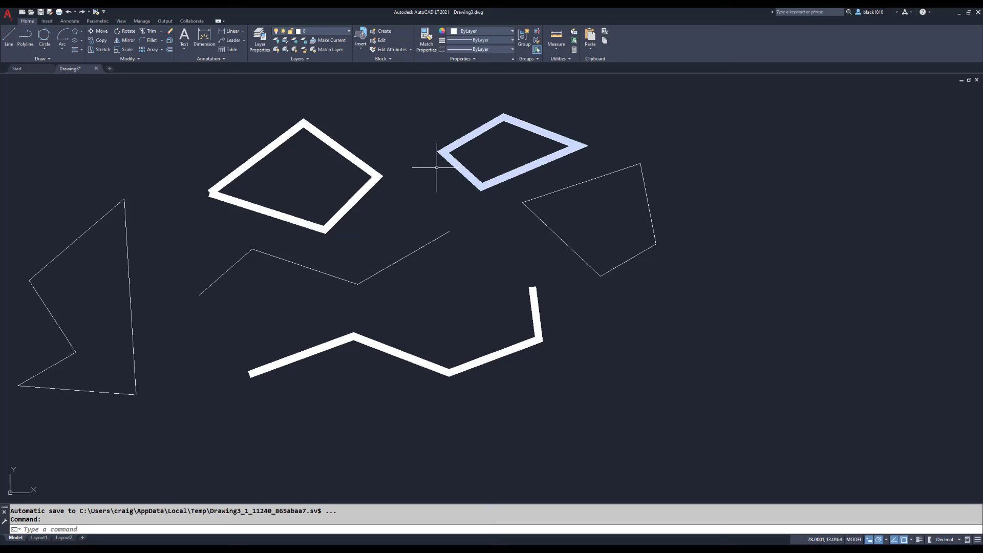
Step: Start a thick polyline to the right of the open thick zigzag and draw a straight first segment rising steeply to the right
middle_drag(680, 325, 632, 320)
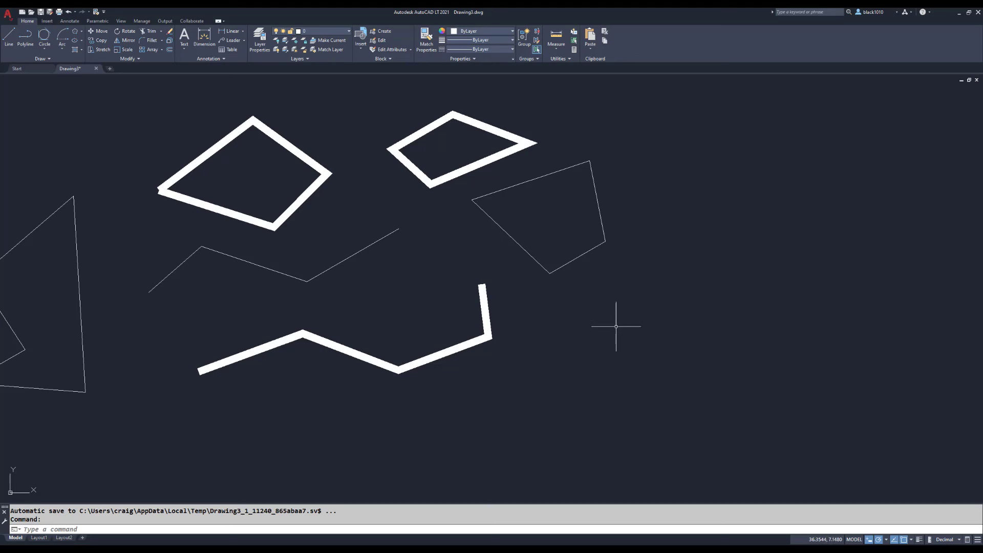
click(23, 39)
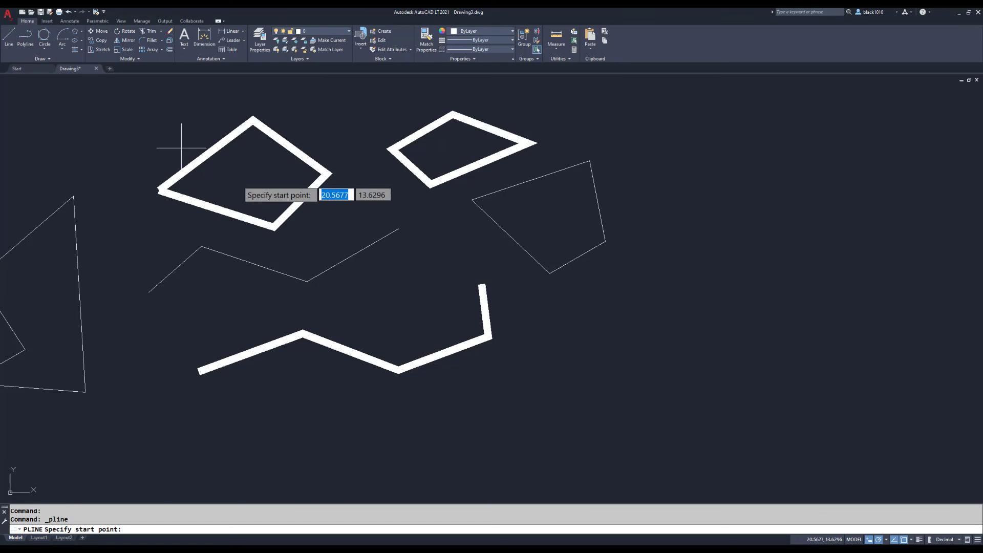
click(618, 347)
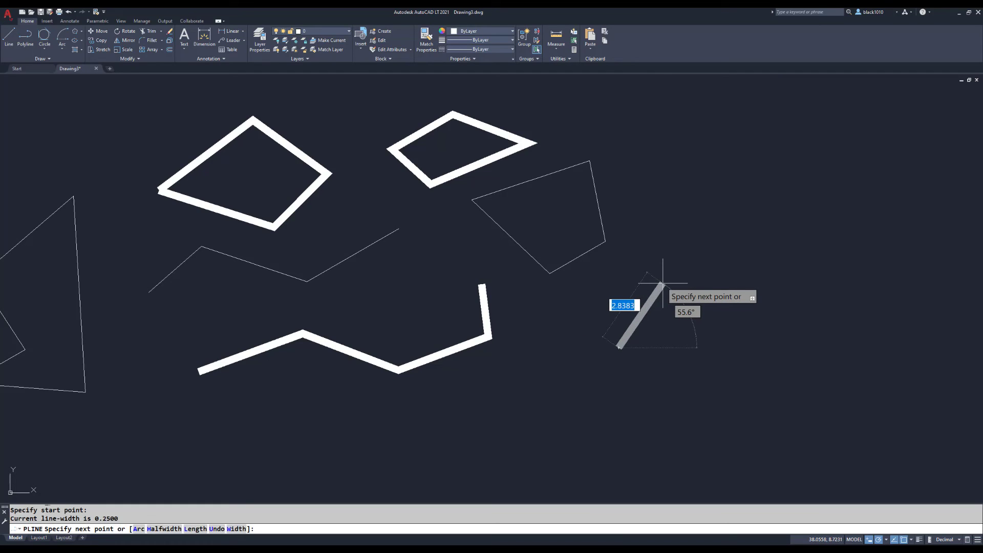
click(670, 259)
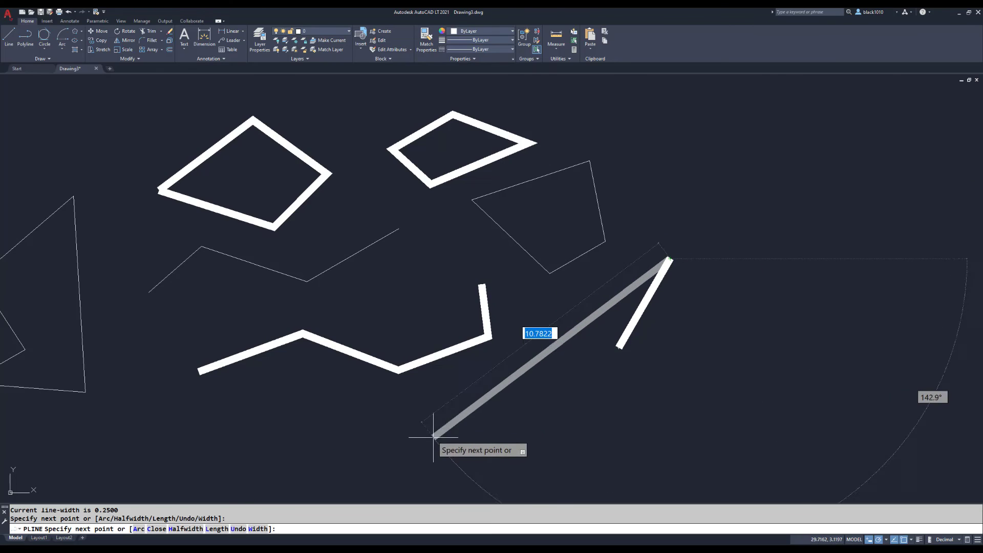
Step: Switch the polyline to Arc mode and add three connected arcs: a crest, a dip, and a second crest curving downward
click(137, 529)
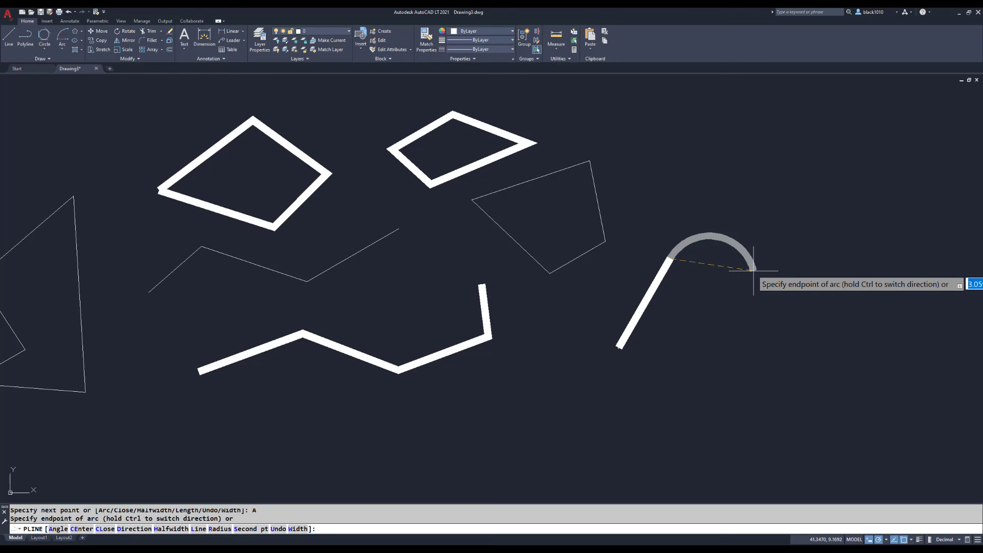
click(753, 271)
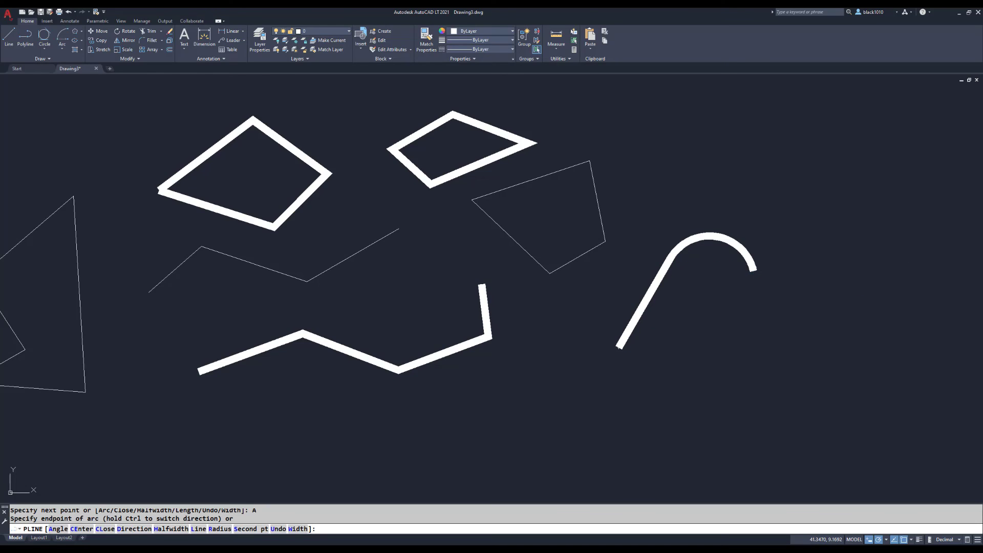
click(813, 301)
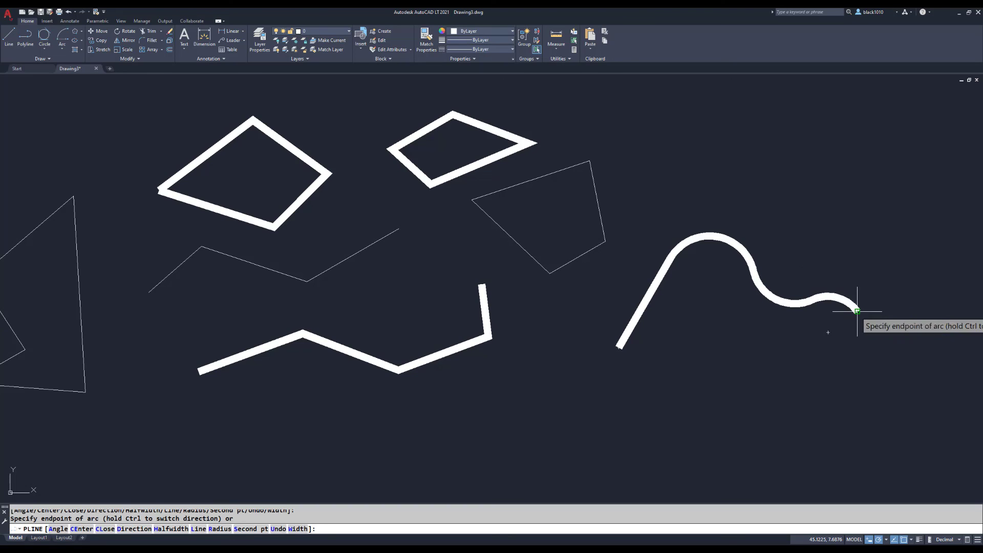
click(866, 345)
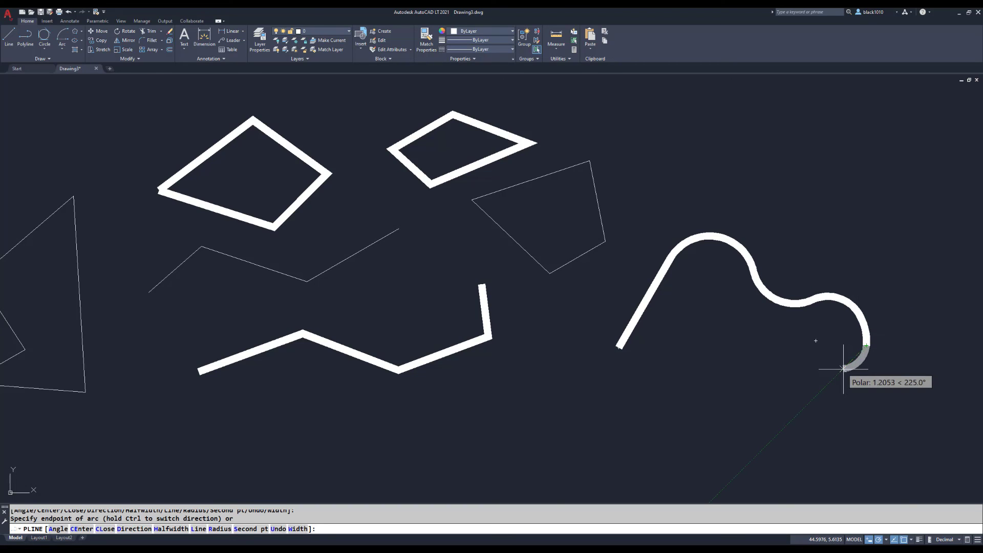
Step: Return to Line mode, add a tangent straight segment about 3.39 units long with the Length option, and end the polyline open
click(197, 528)
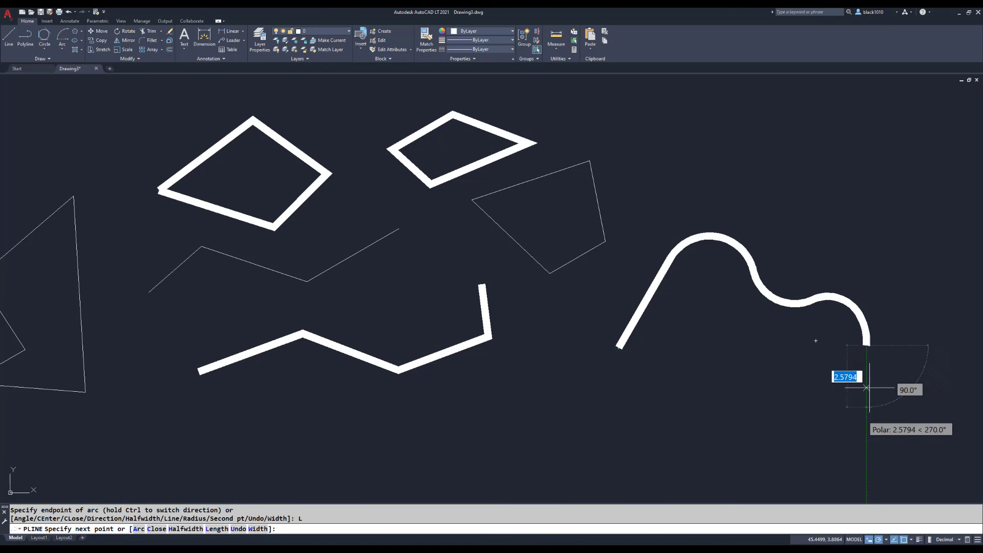
click(216, 529)
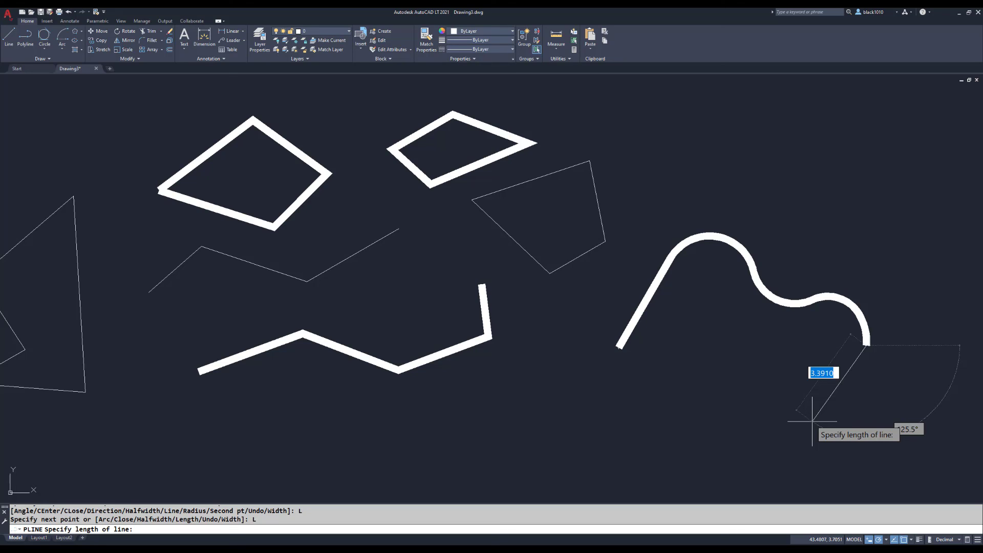
click(812, 420)
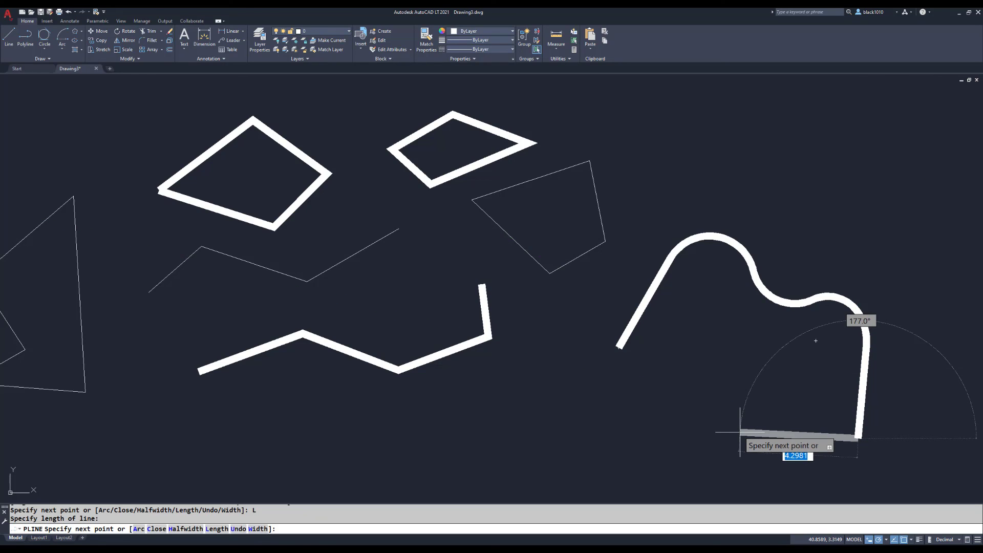
key(Return)
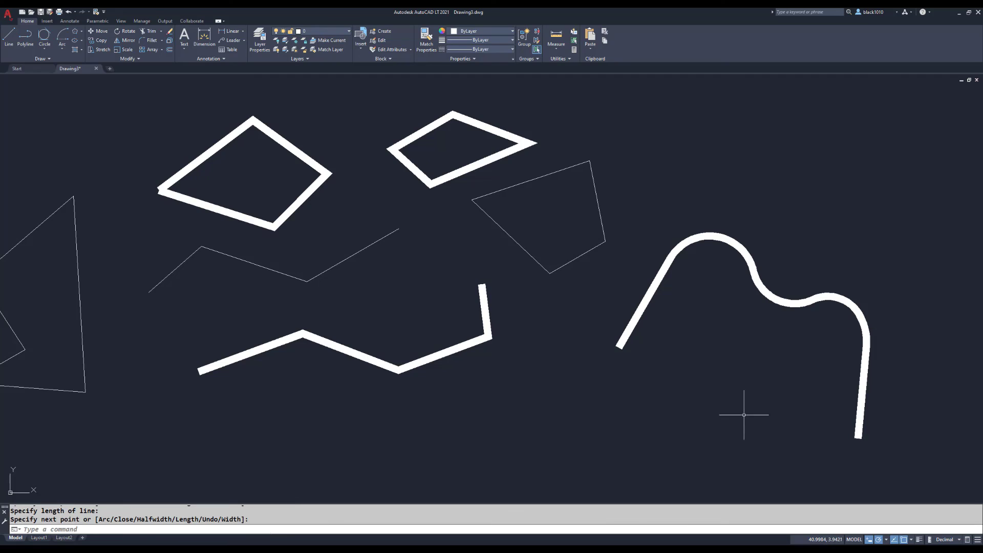